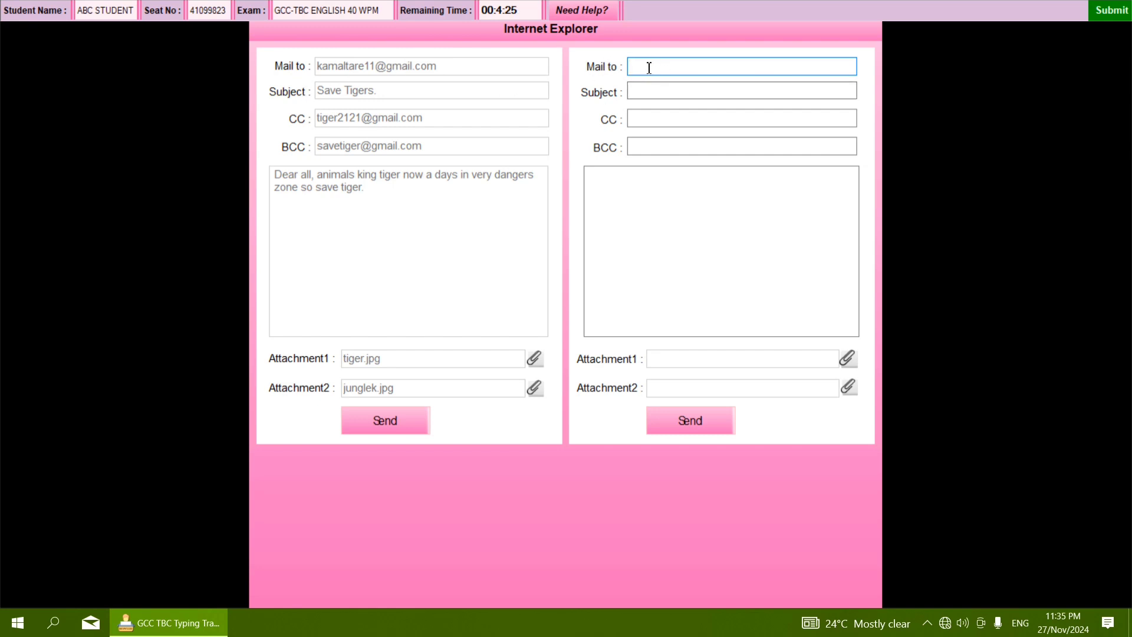
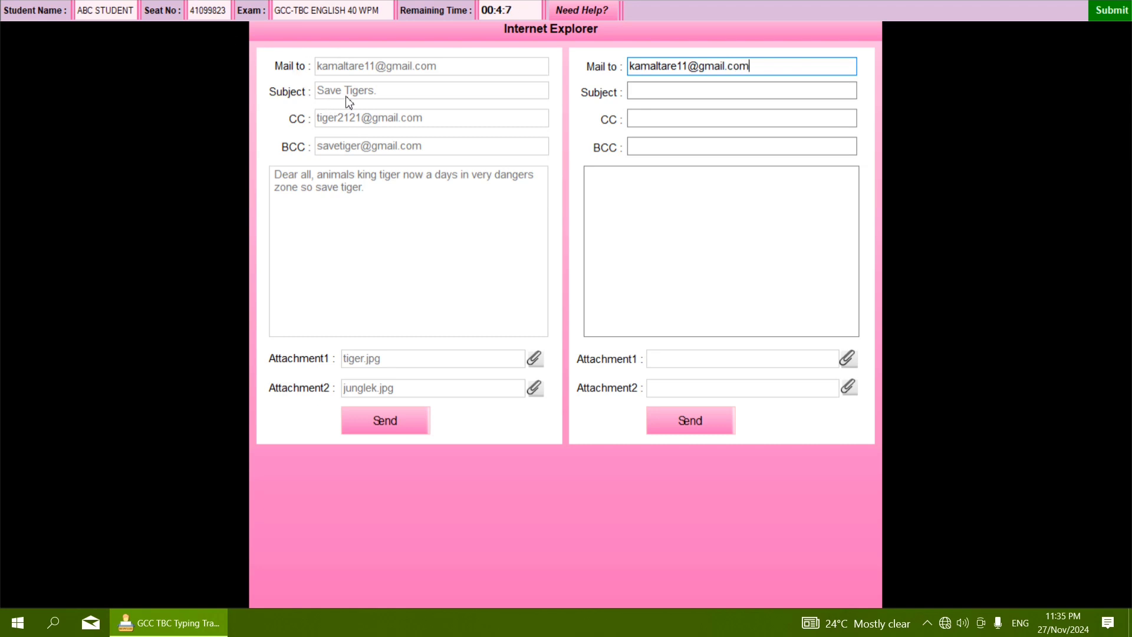
- Set the subject to 'Save Tigers.'
click(649, 90)
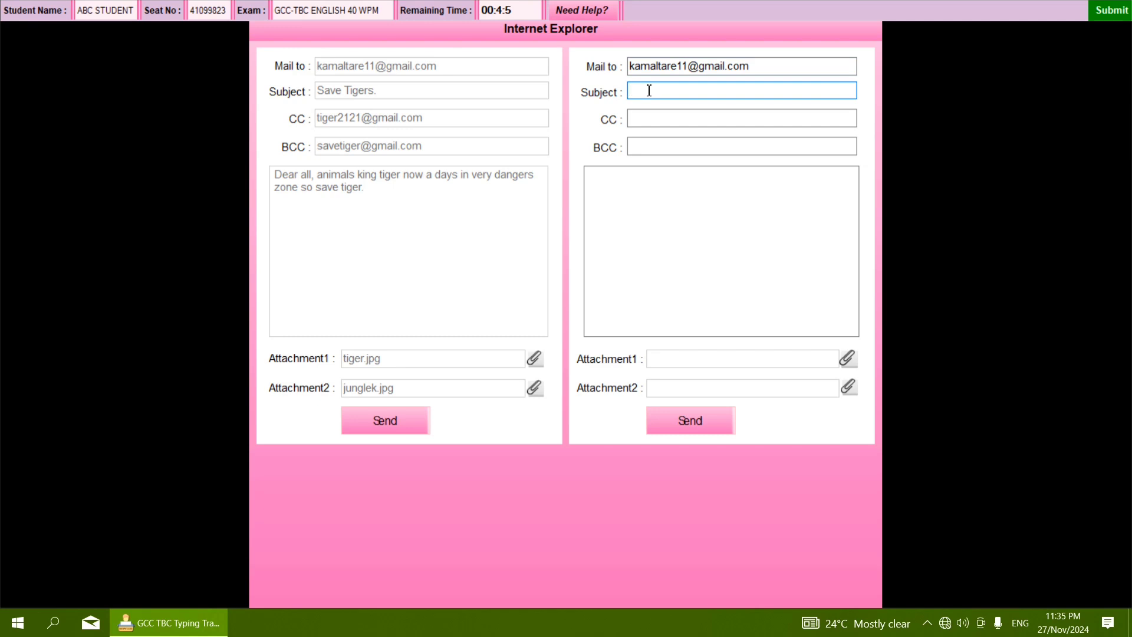
text(Save Tigers.)
- Enter the sample's CC e-mail address and the sample's BCC e-mail address
click(653, 118)
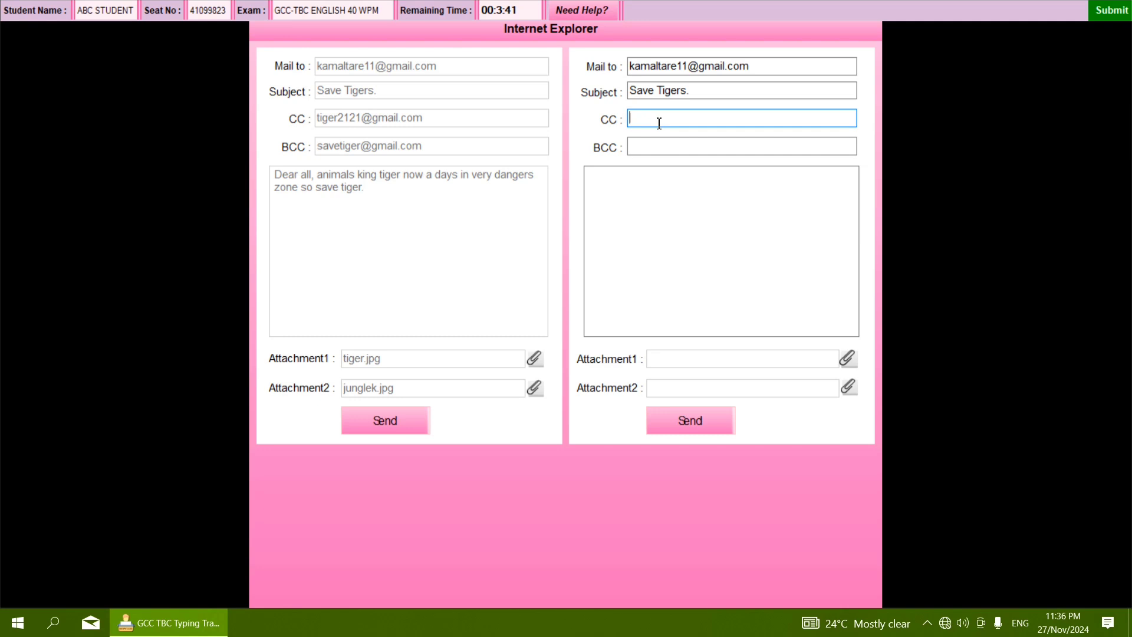
click(645, 144)
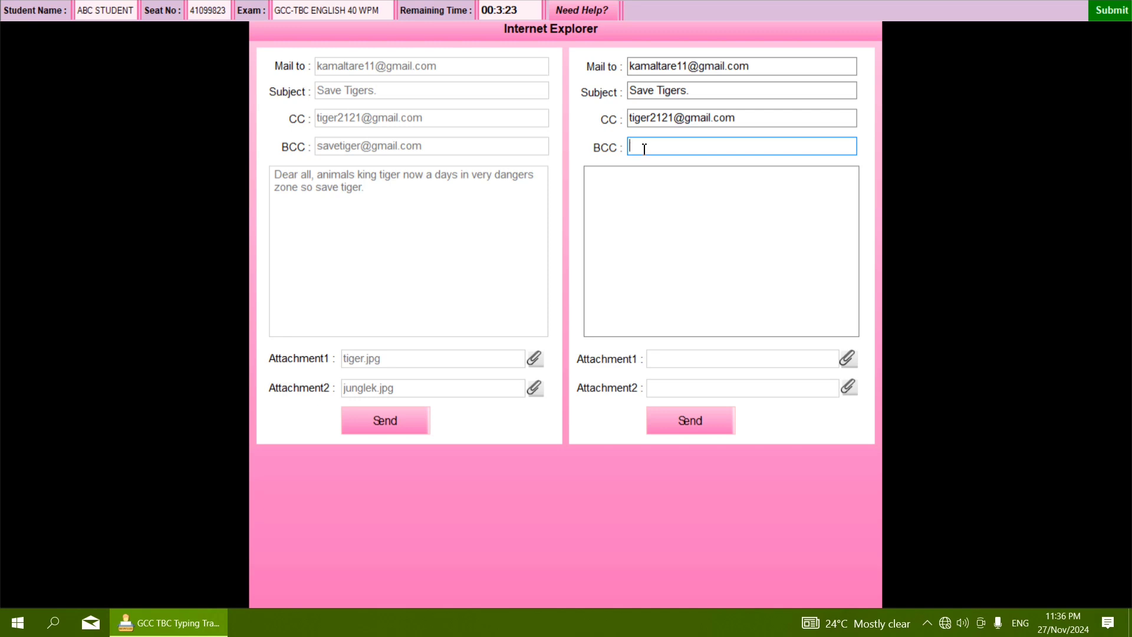
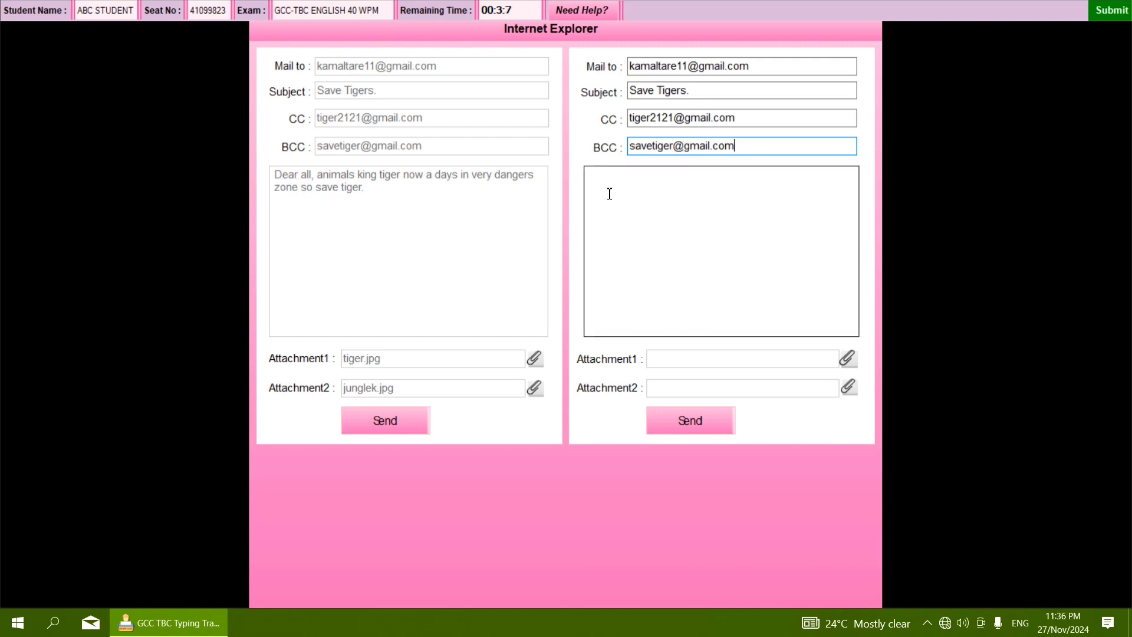
- Write the body 'Dear all, animals king tiger now a days in very dangers zone so save tiger'
click(591, 176)
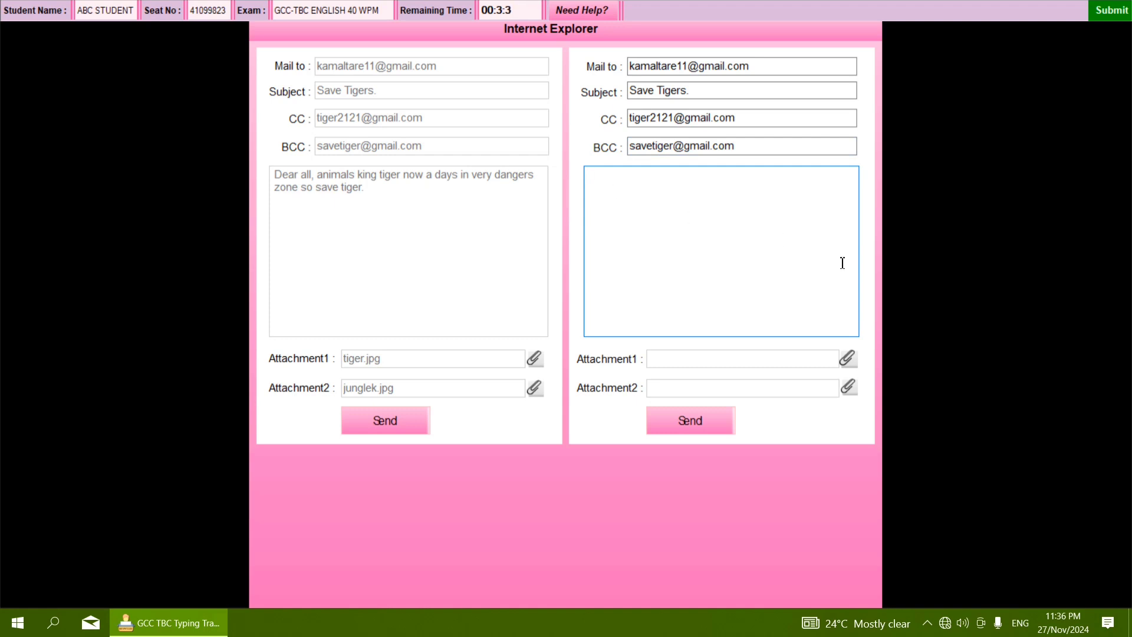
text(Dear all, animals king)
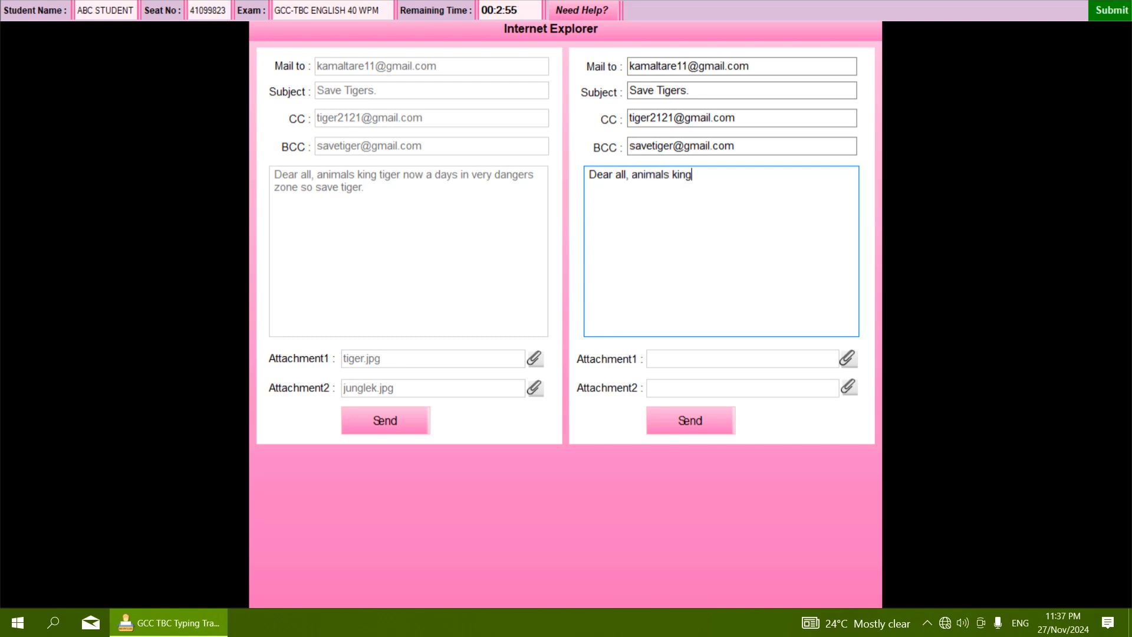
text( tiger now a days i)
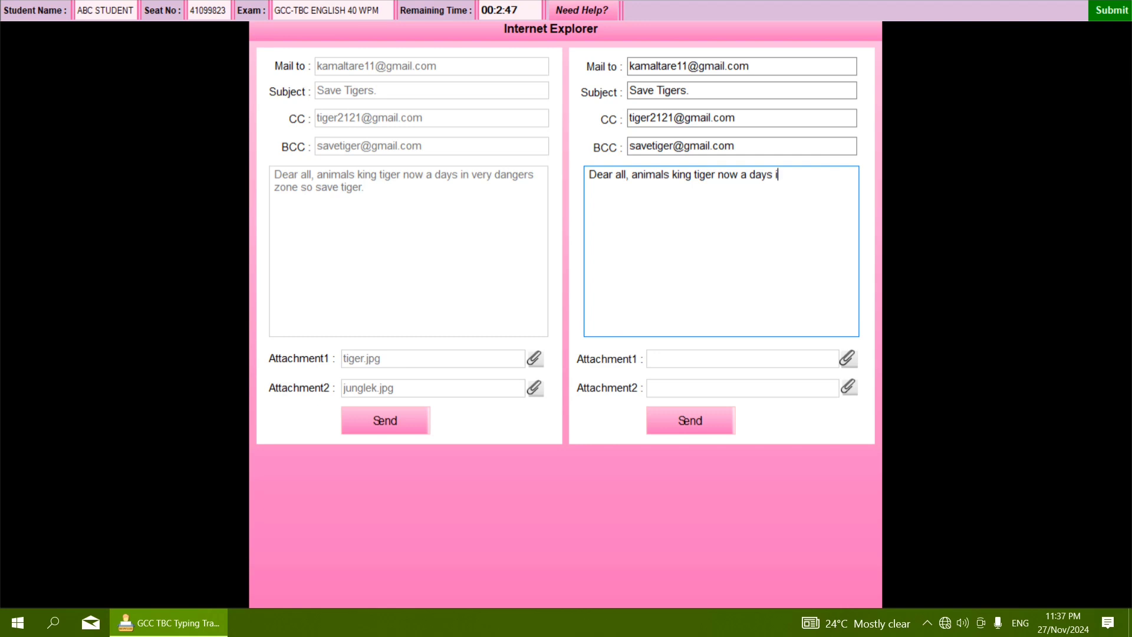
text(n very dangers zone )
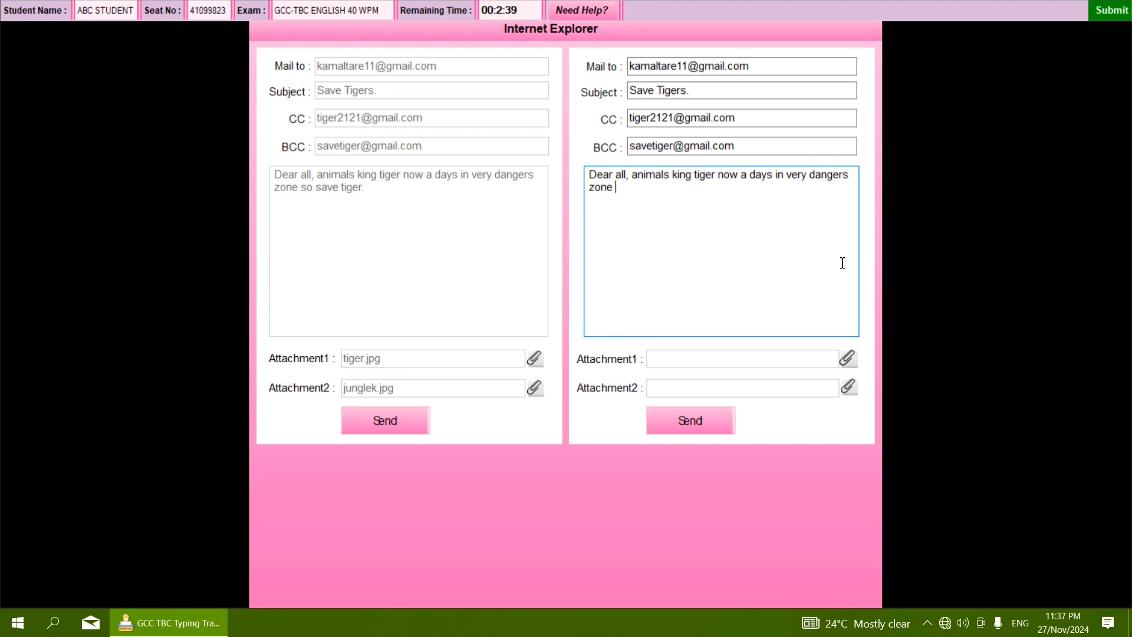
text(oso save tiger.)
- Attach tiger.jpg as Attachment1
click(850, 361)
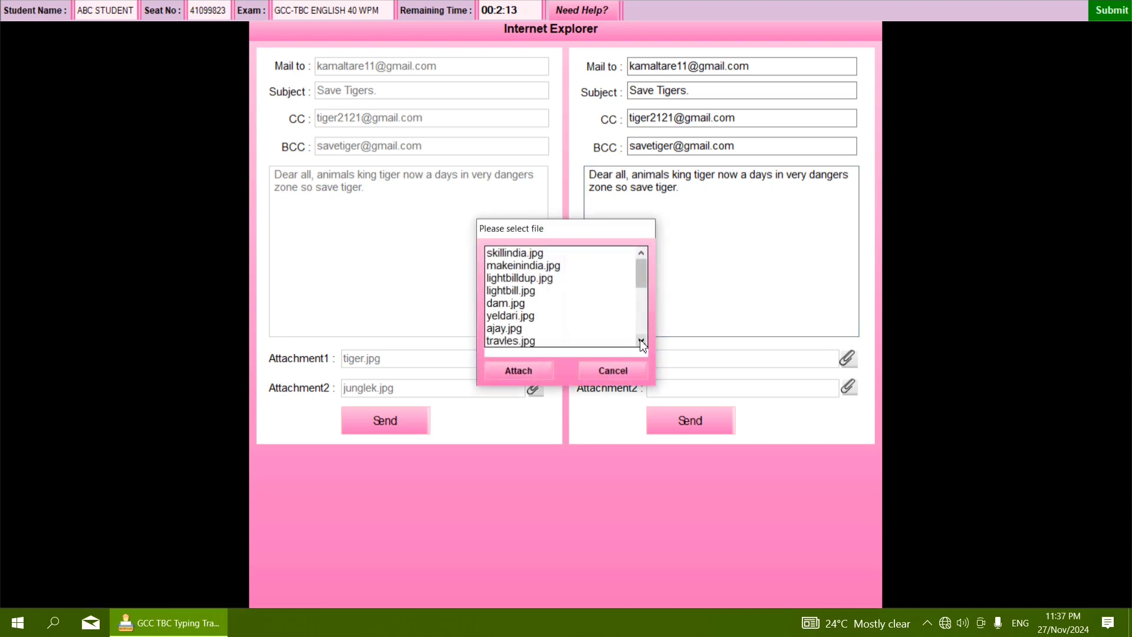
click(641, 343)
click(641, 342)
click(641, 342)
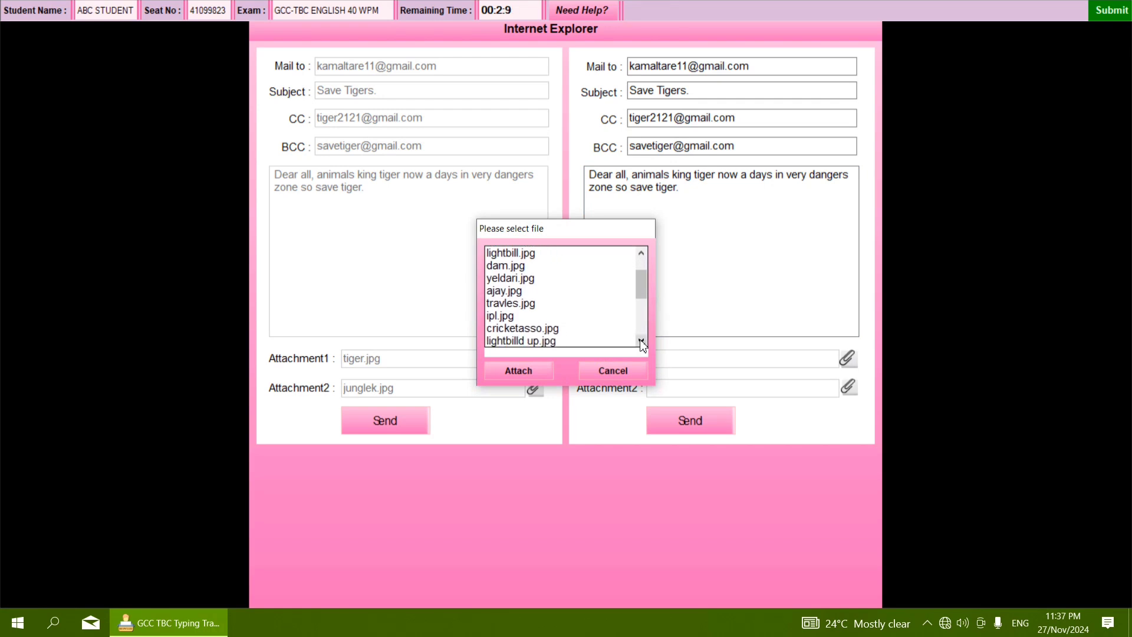
click(642, 342)
click(642, 342)
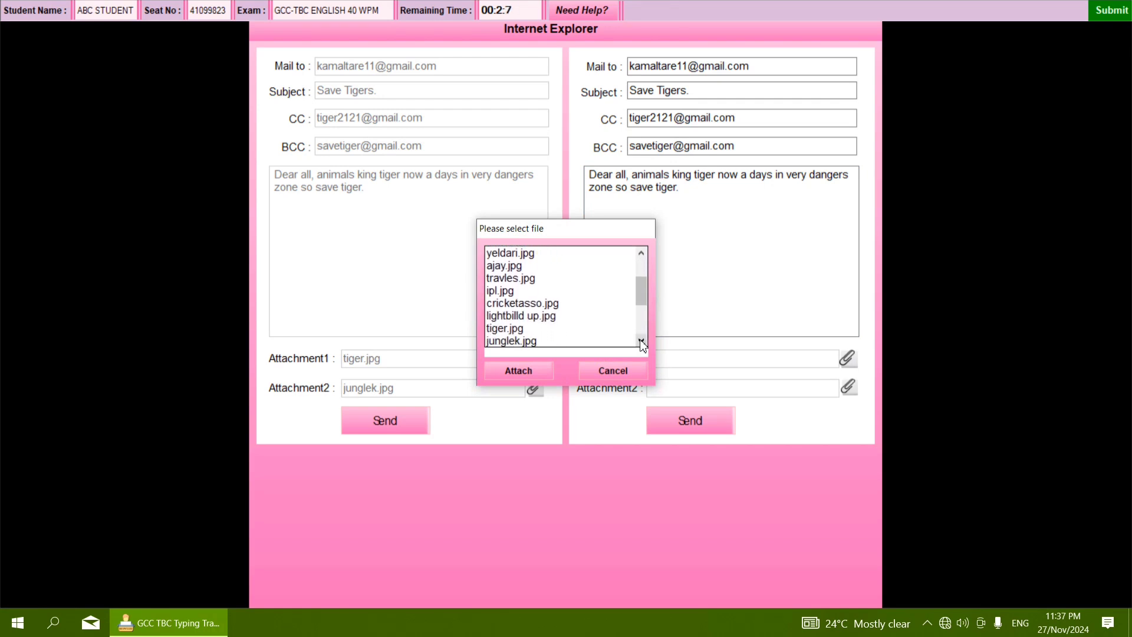
click(501, 332)
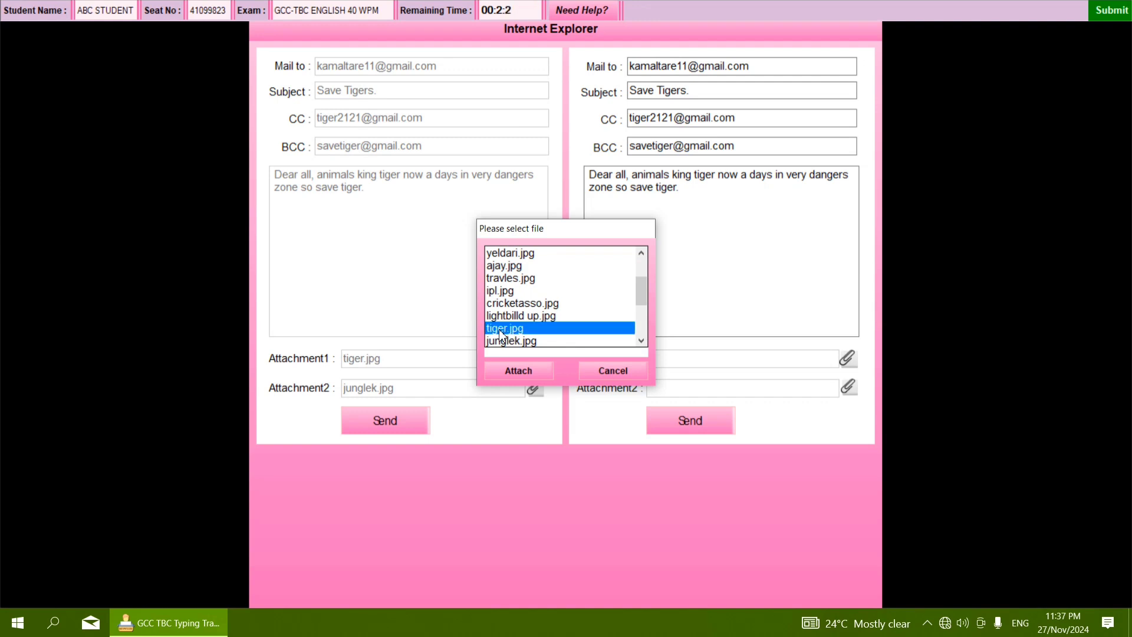
click(514, 371)
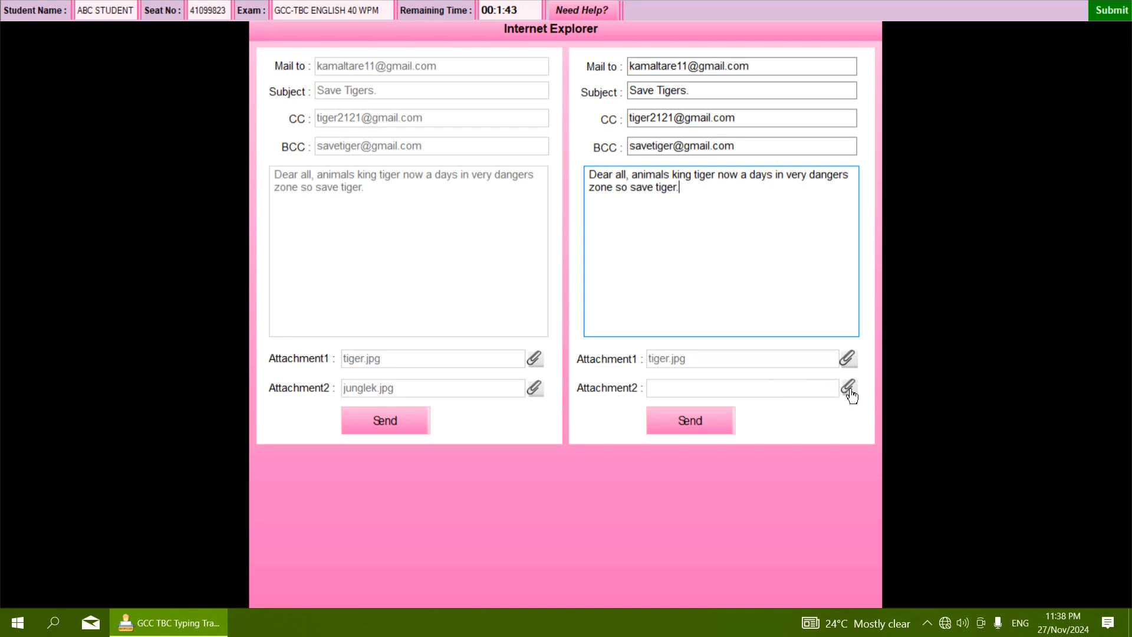
- Attach junglek.jpg as Attachment2
click(851, 396)
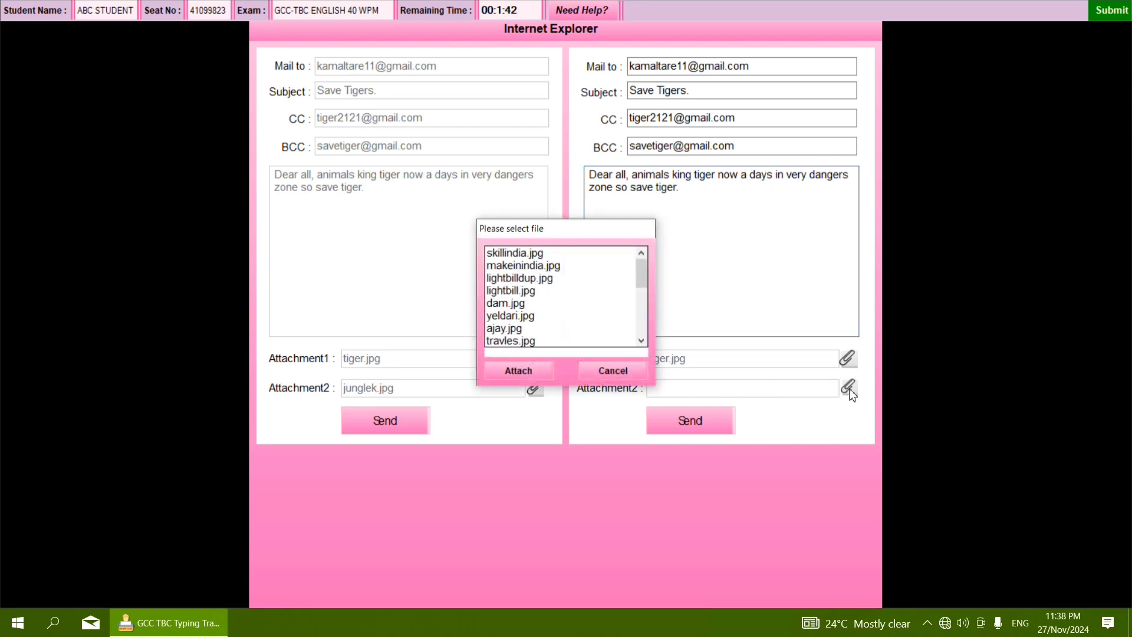
click(642, 341)
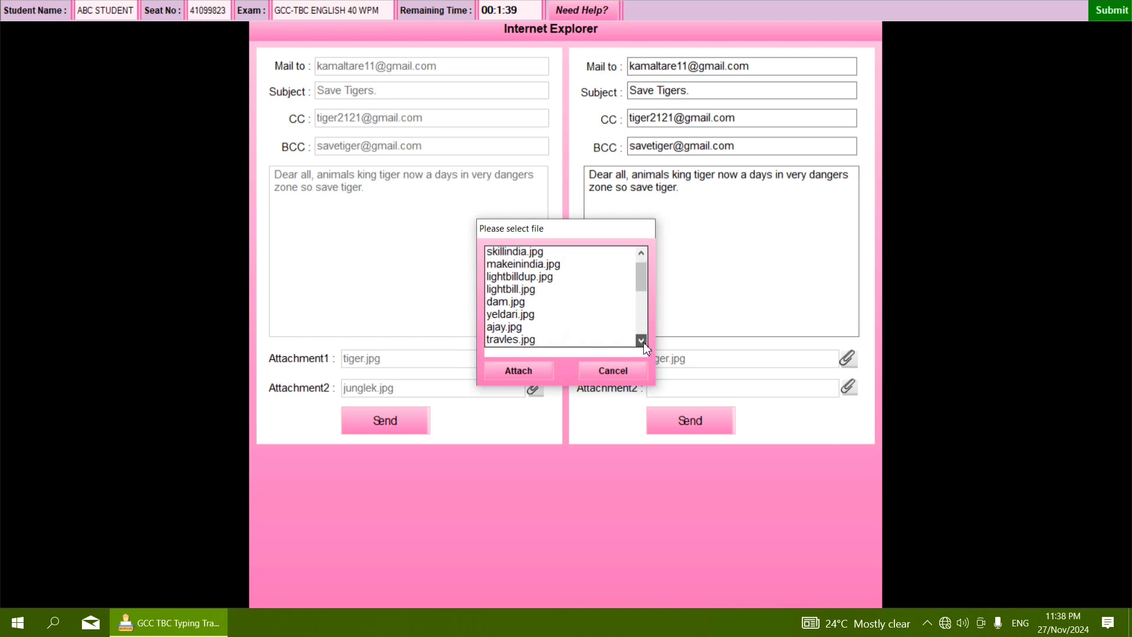
click(642, 342)
click(642, 341)
click(642, 342)
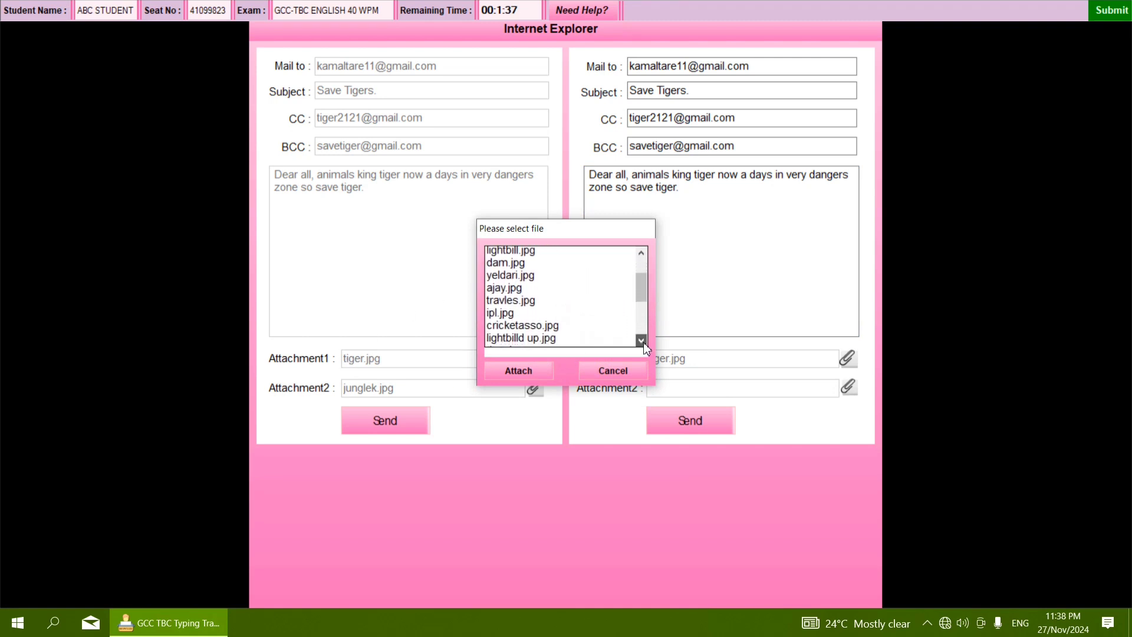
click(642, 341)
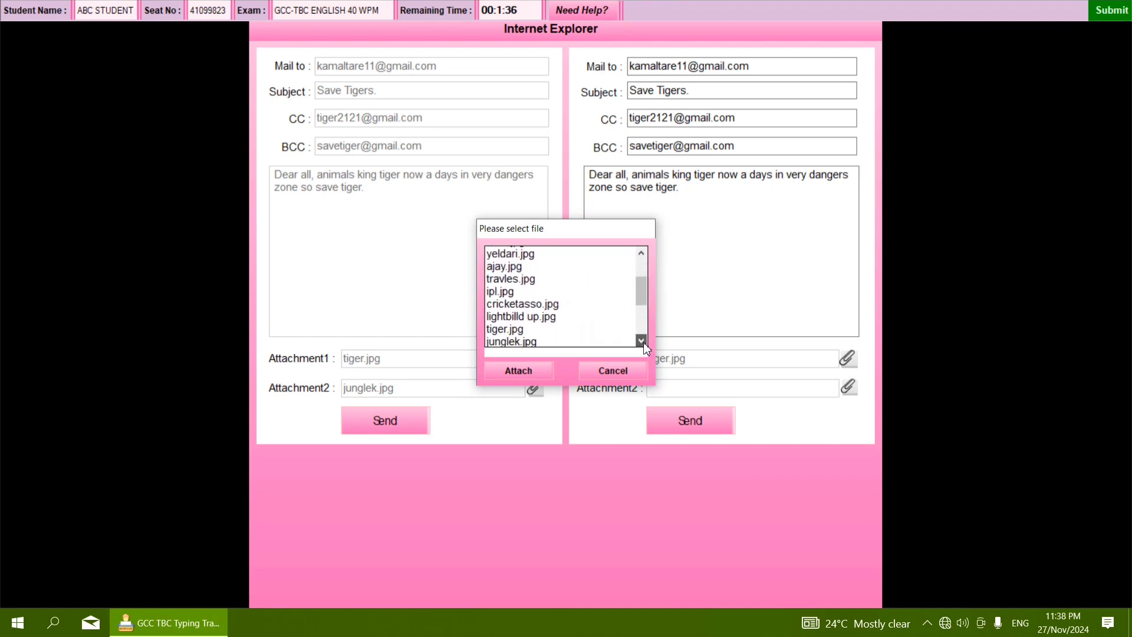
click(507, 343)
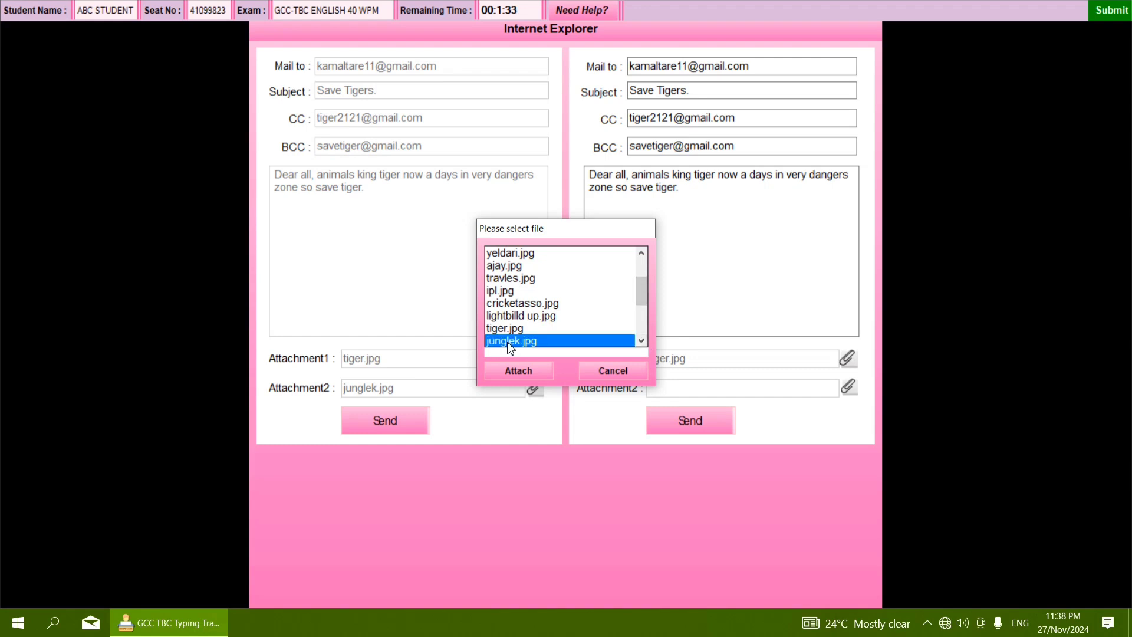
click(515, 371)
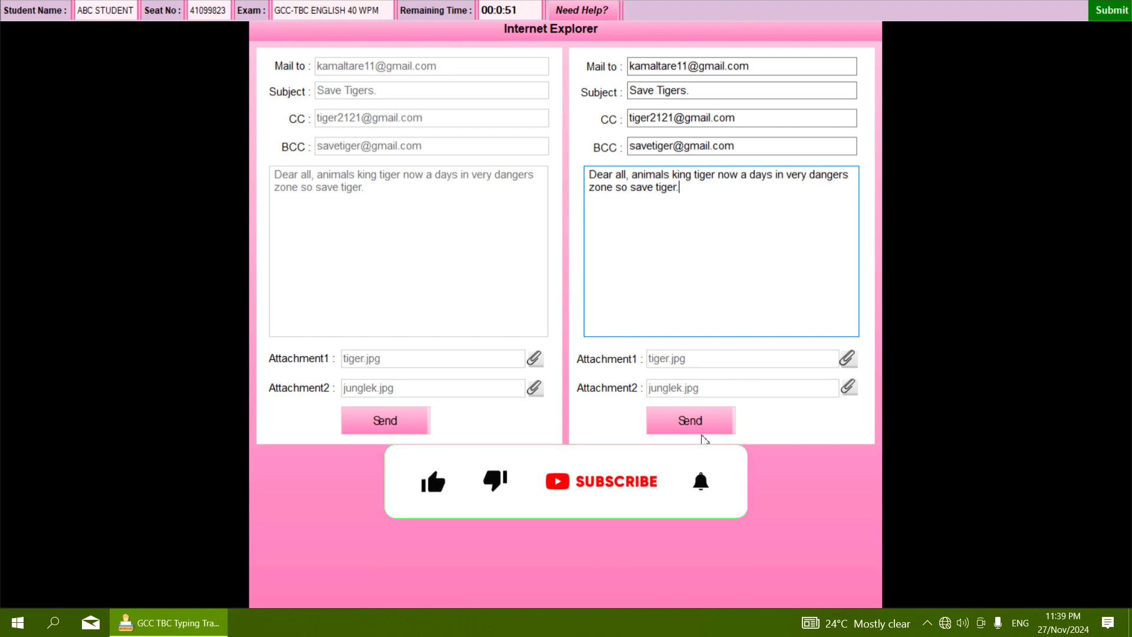
- Send the e-mail to get the 'Mail send successfully...!!!' confirmation
click(674, 422)
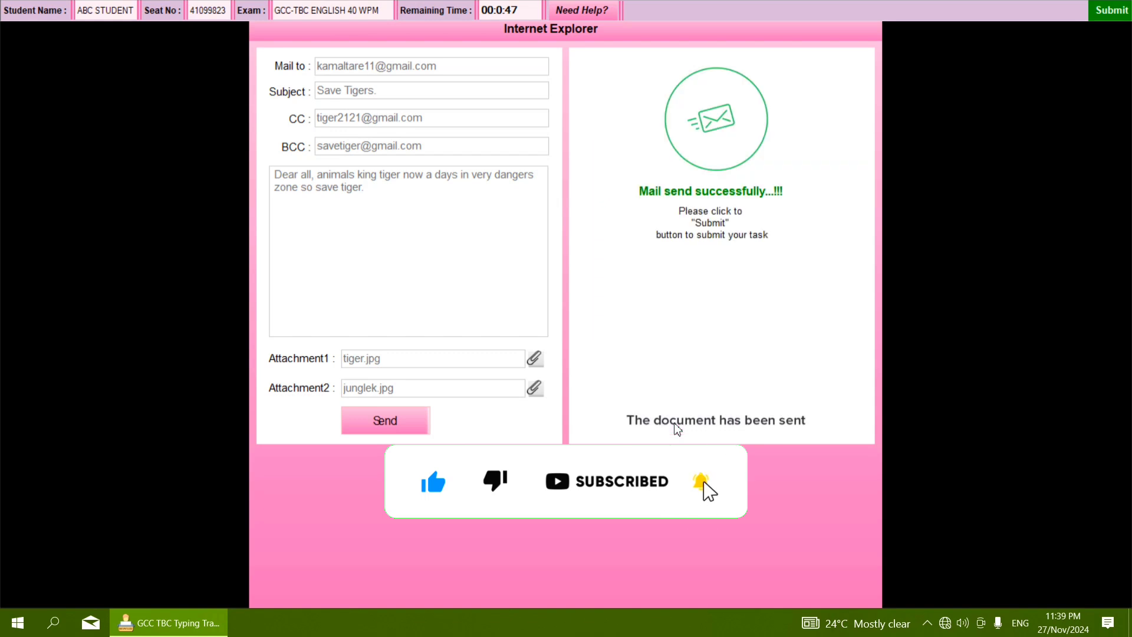